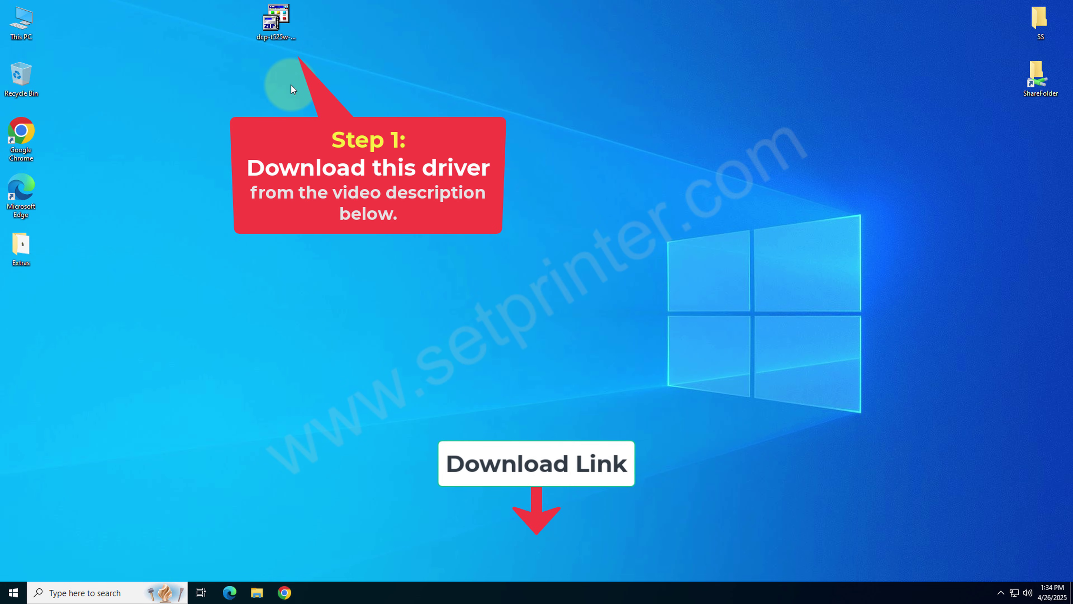
- Run the Brother DCP-T525W driver installer from the desktop and proceed with English(United States) as the installation language
{"action": "left_click", "coordinate": [277, 25]}
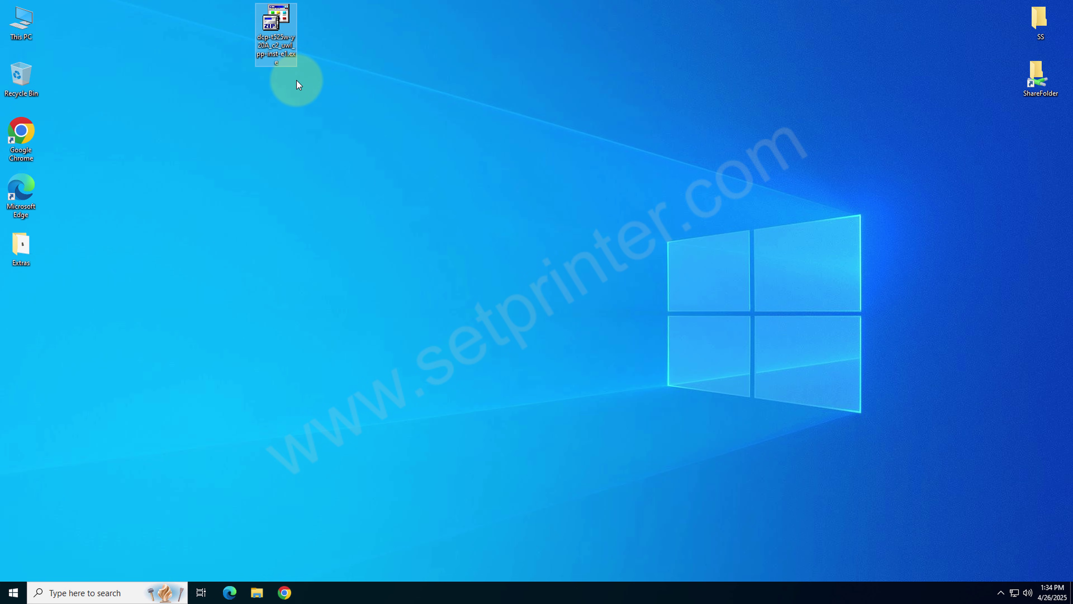
{"action": "left_click", "coordinate": [317, 90]}
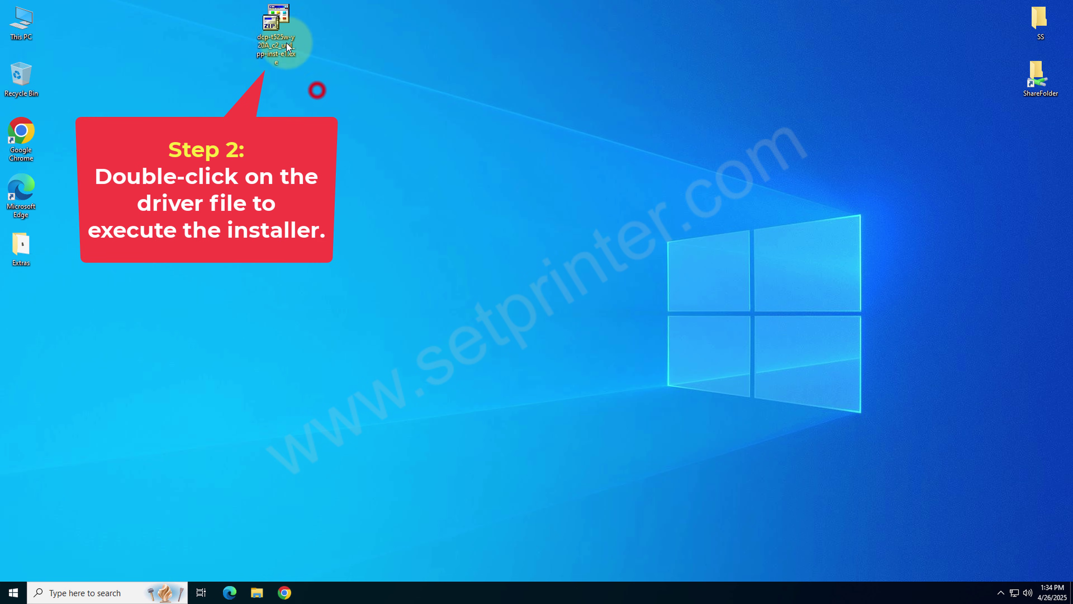
{"action": "double_click", "coordinate": [273, 29]}
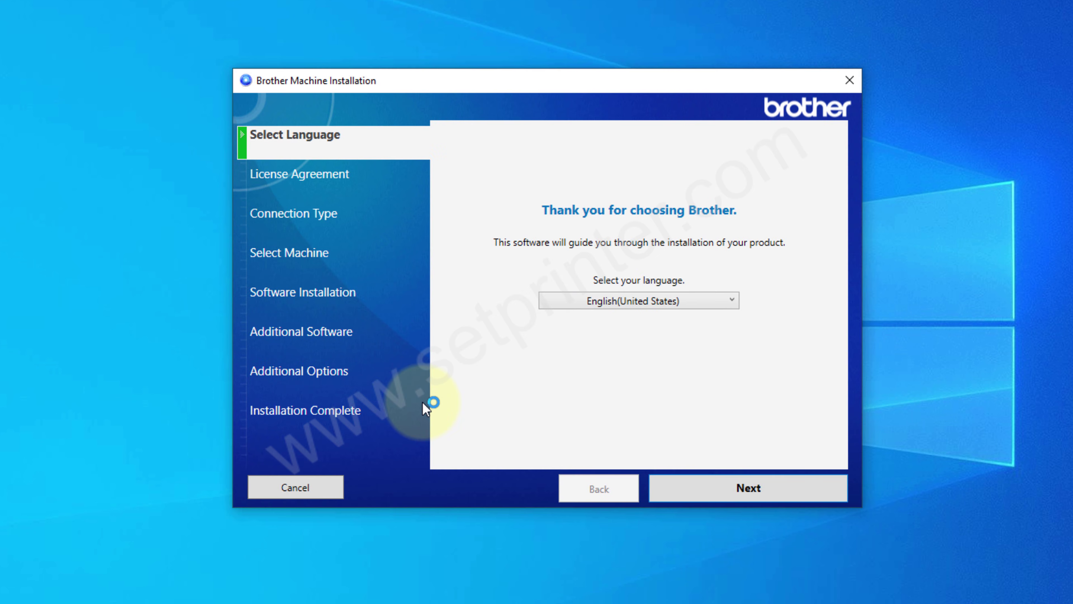
{"action": "left_click", "coordinate": [678, 303]}
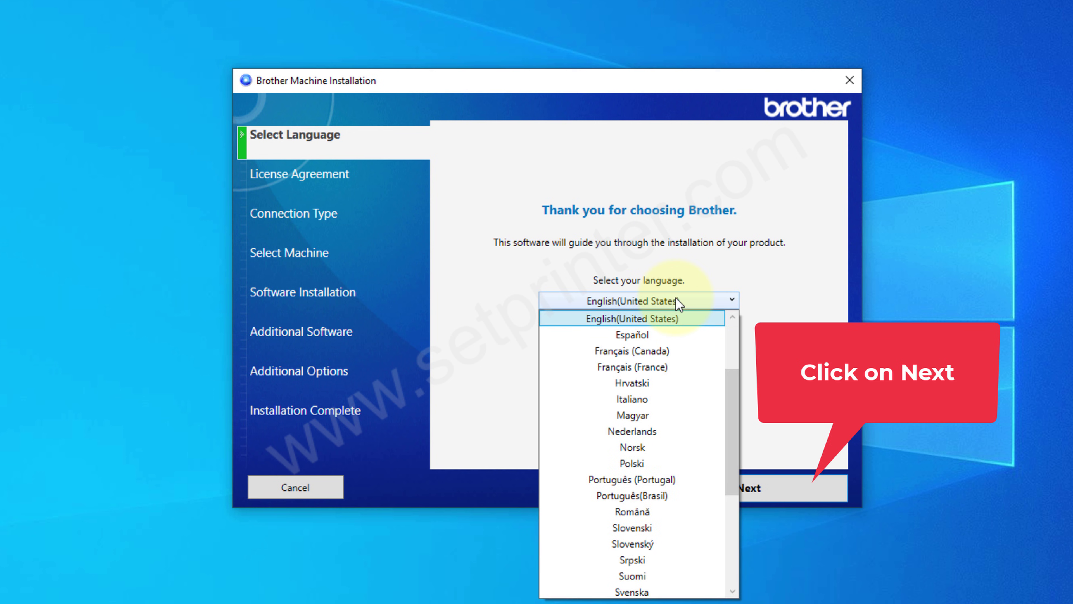
{"action": "left_click", "coordinate": [676, 300]}
{"action": "left_click", "coordinate": [743, 490]}
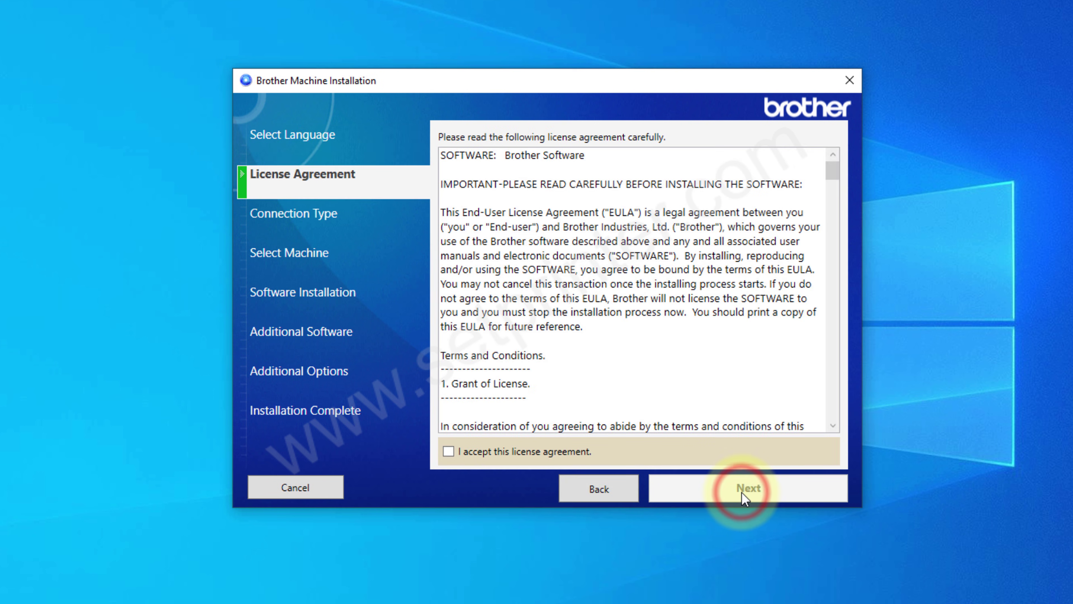
- Accept the license agreement, choose Local Connection (USB) as the connection type, and continue past the cable connection page
{"action": "left_click", "coordinate": [448, 451]}
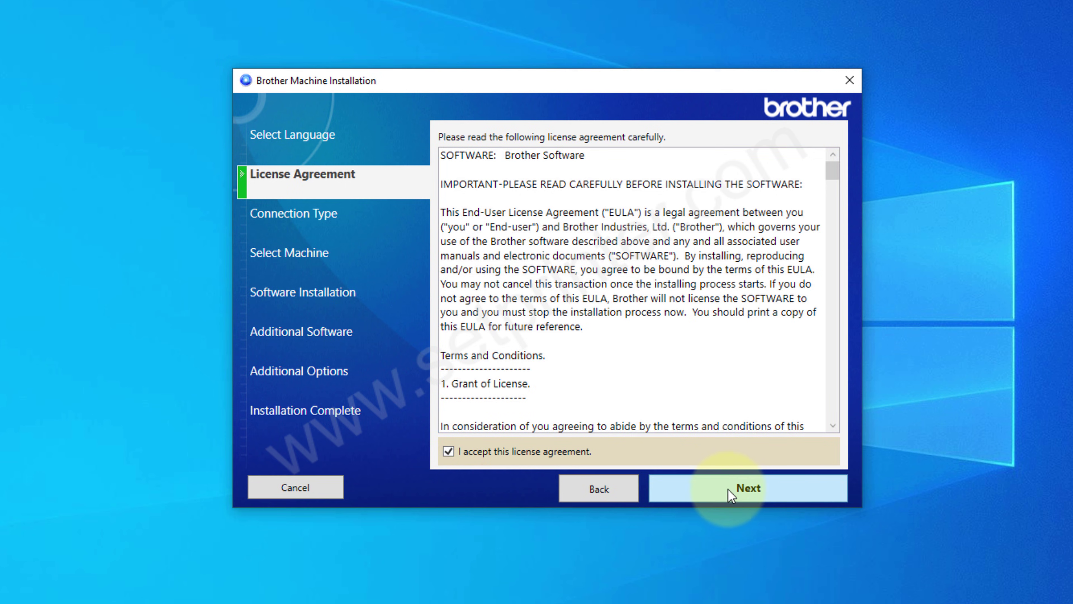
{"action": "left_click", "coordinate": [741, 495]}
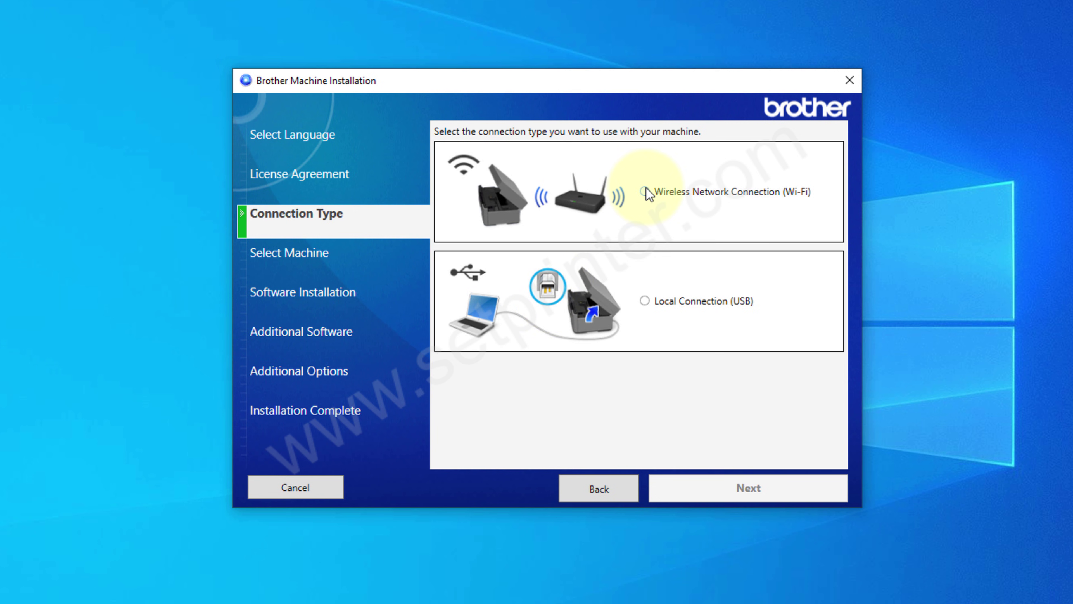
{"action": "left_click", "coordinate": [646, 301]}
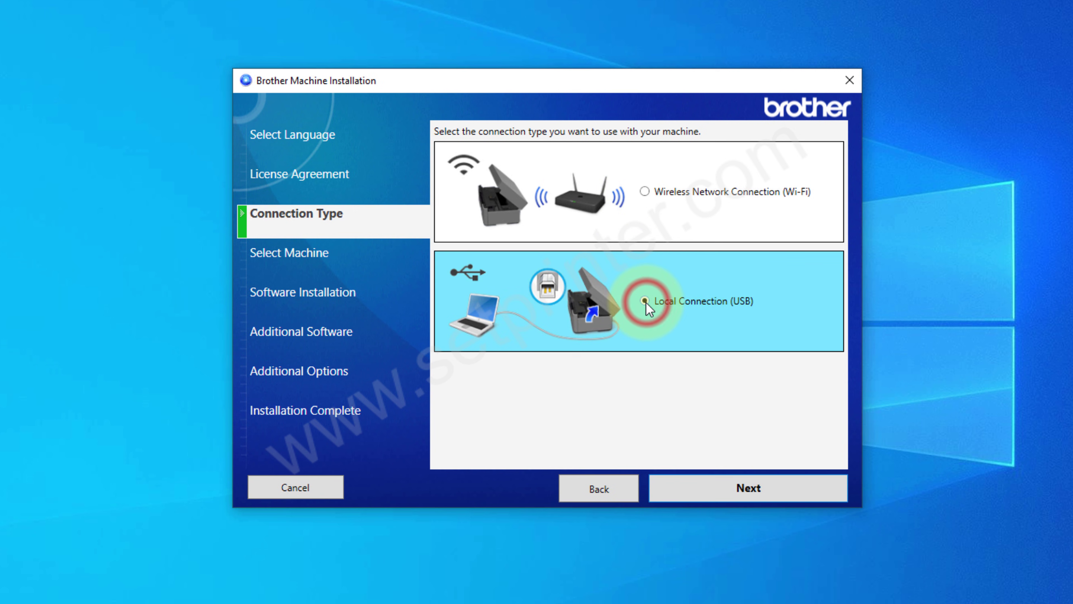
{"action": "left_click", "coordinate": [740, 493]}
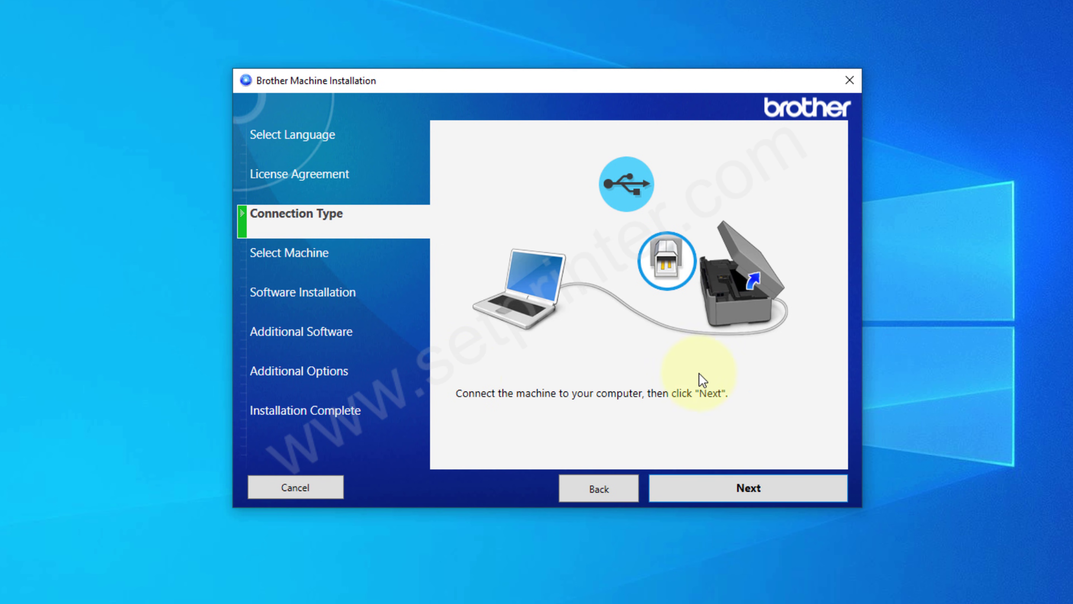
{"action": "left_click", "coordinate": [763, 491]}
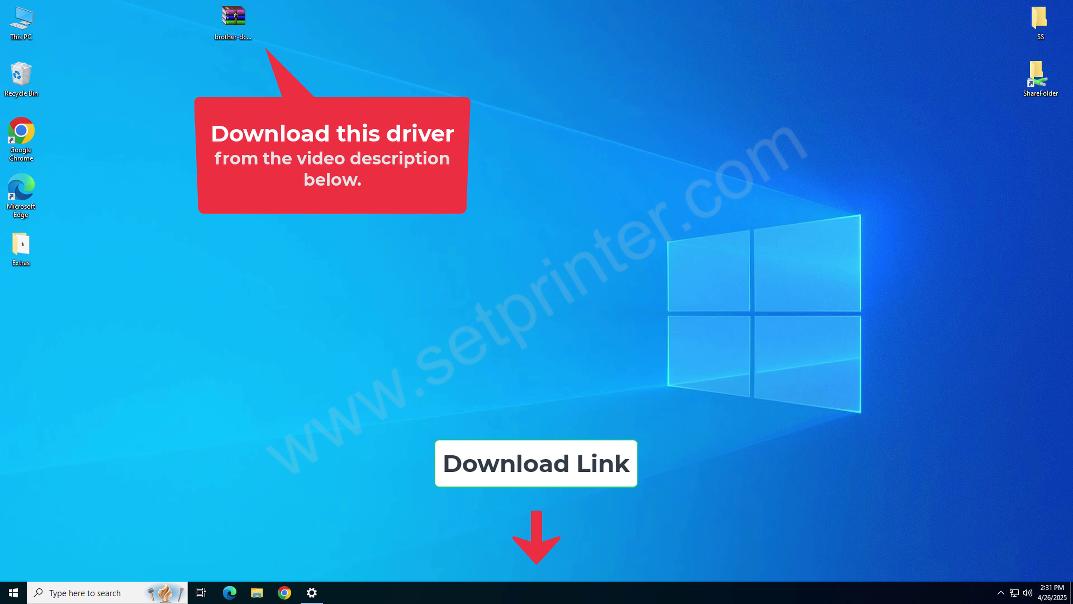
- Extract the brother-dcp-t525w-basic-inf-driver-windows zip into its own folder and place that folder below the archive on the desktop
{"action": "left_click", "coordinate": [247, 37]}
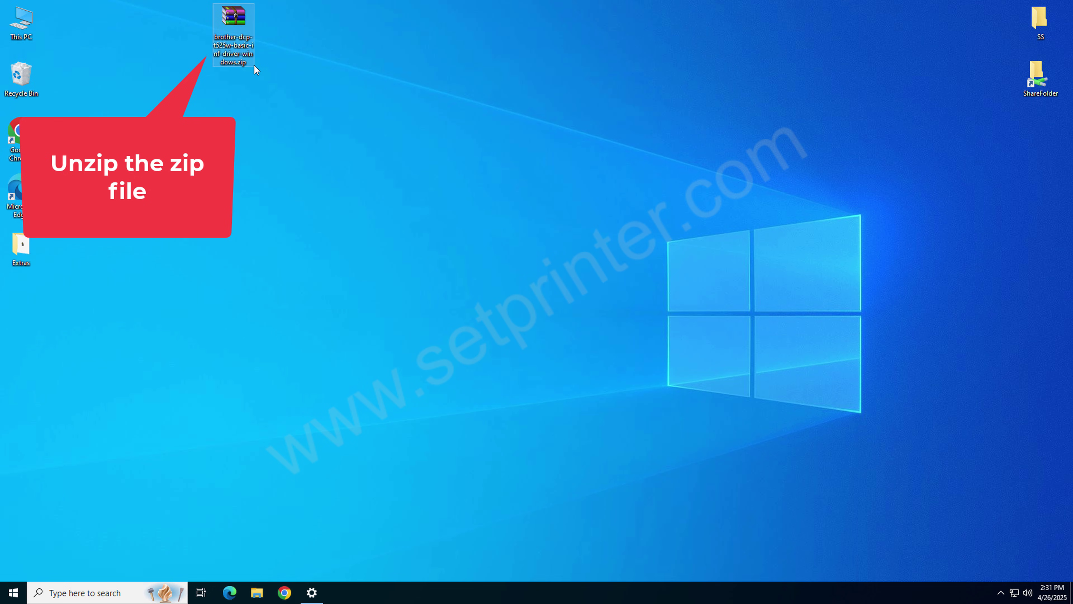
{"action": "right_click", "coordinate": [235, 24]}
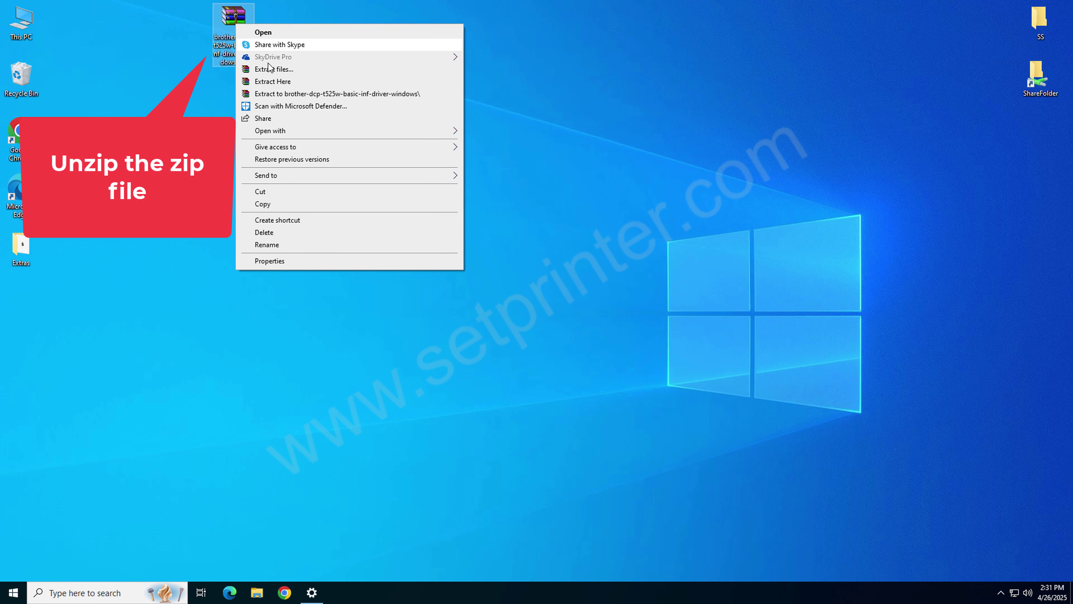
{"action": "left_click", "coordinate": [284, 96]}
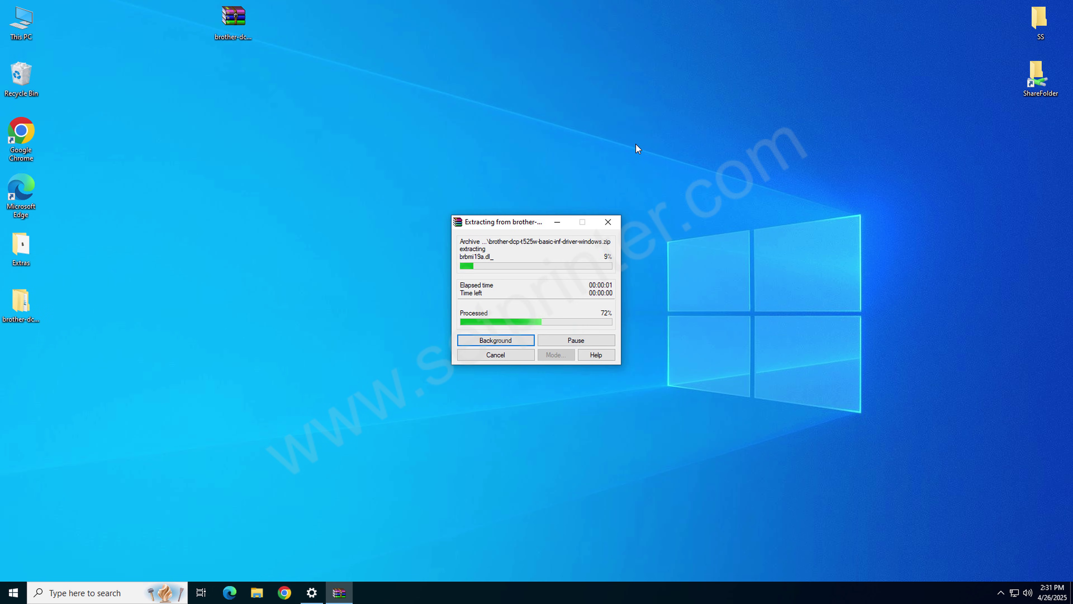
{"action": "left_click_drag", "start_coordinate": [21, 300], "coordinate": [236, 79]}
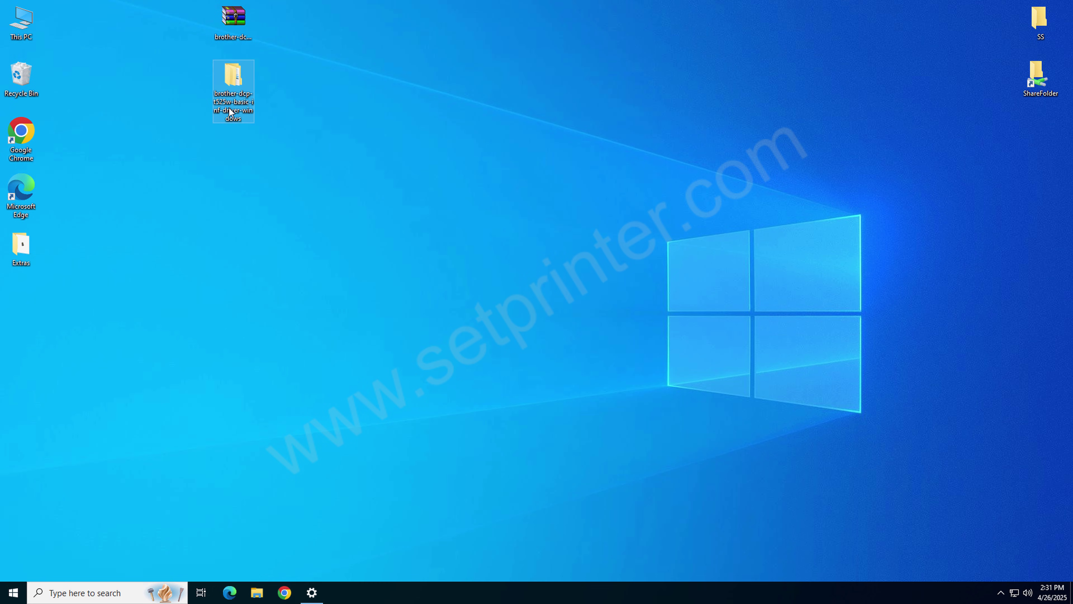
- Examine the Printer-Driver folder inside the extracted driver folder and close the window
{"action": "double_click", "coordinate": [250, 98]}
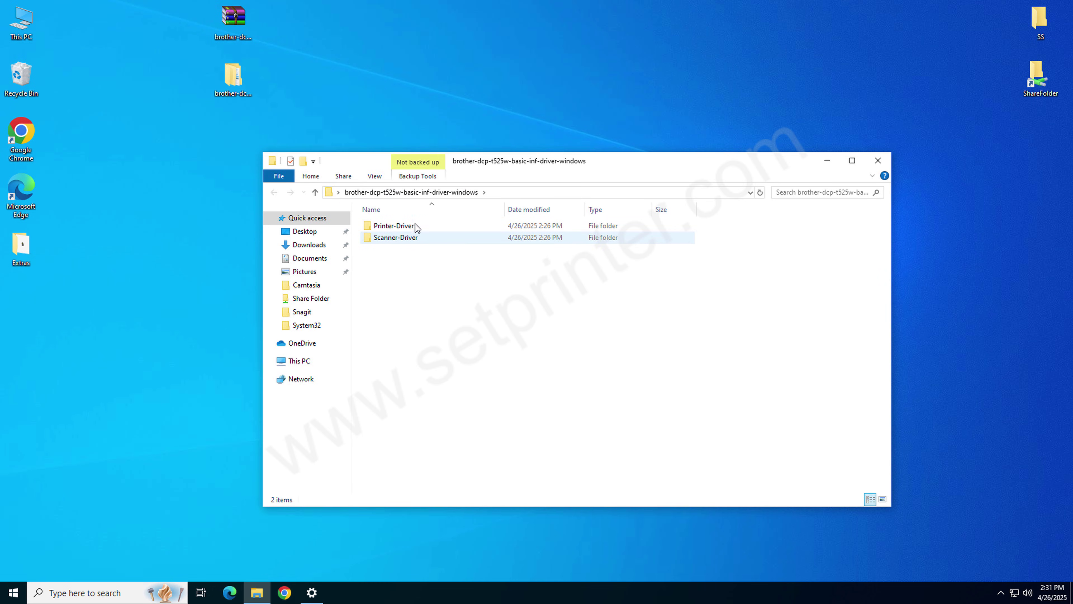
{"action": "double_click", "coordinate": [419, 226]}
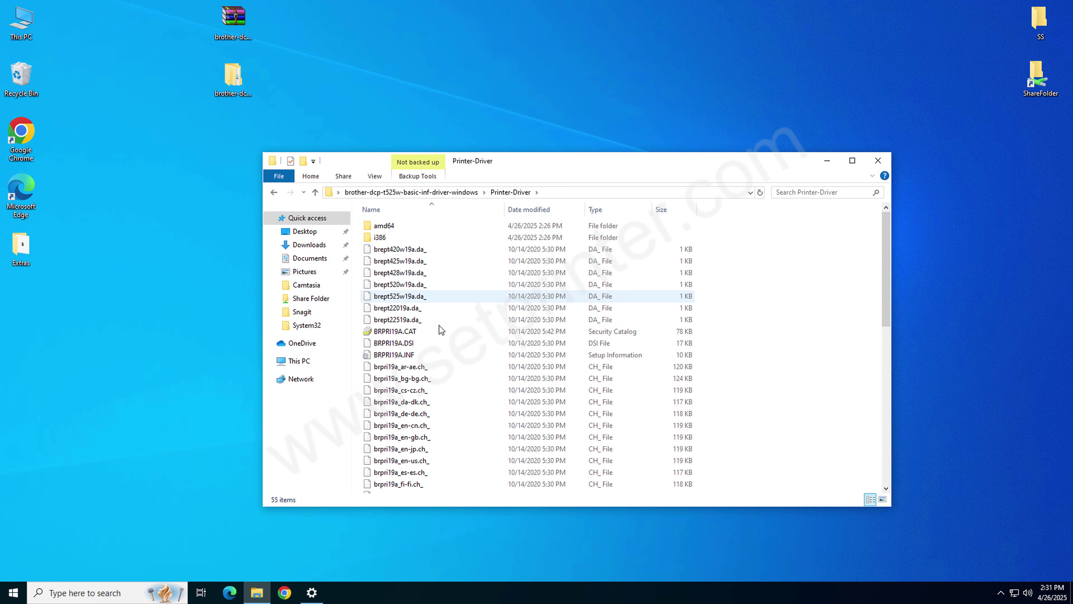
{"action": "left_click", "coordinate": [878, 163]}
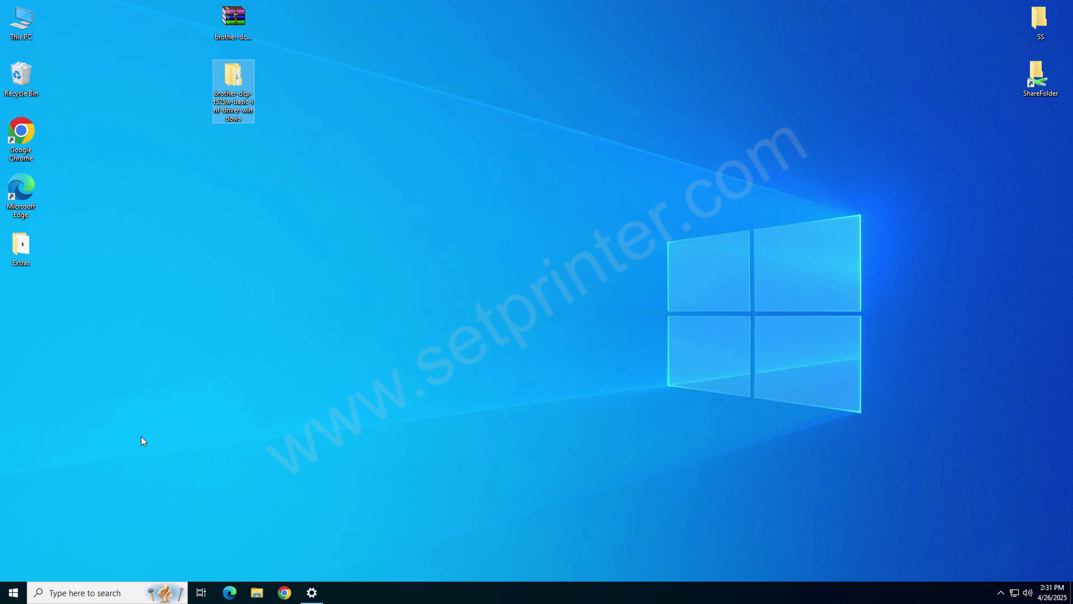
- Open the Printers & scanners settings and start adding a printer that isn't listed
{"action": "left_click", "coordinate": [13, 592]}
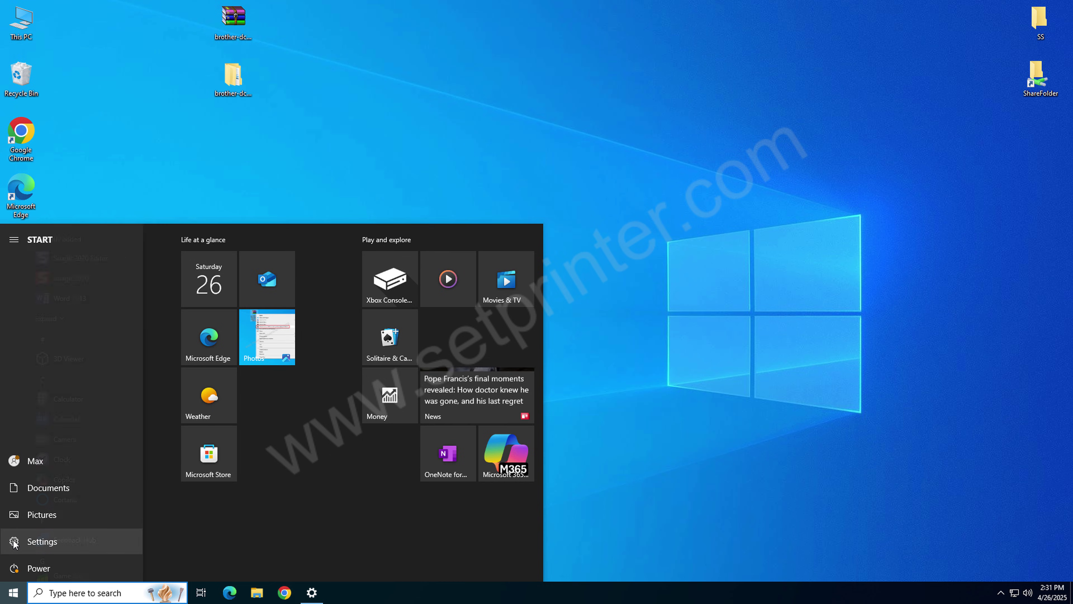
{"action": "left_click", "coordinate": [14, 543]}
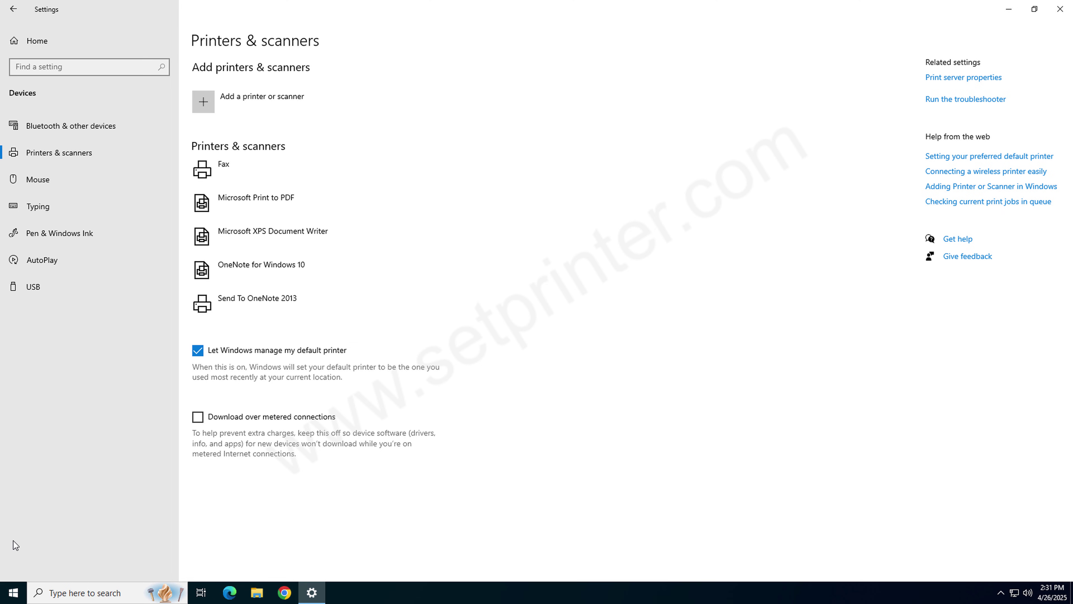
{"action": "left_click", "coordinate": [62, 159]}
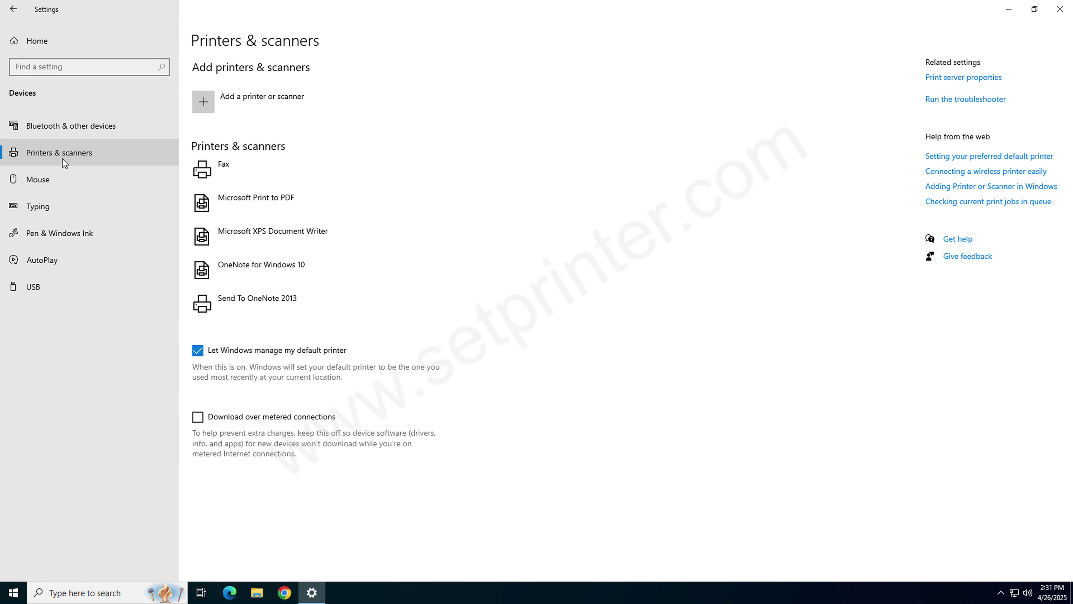
{"action": "left_click", "coordinate": [206, 101]}
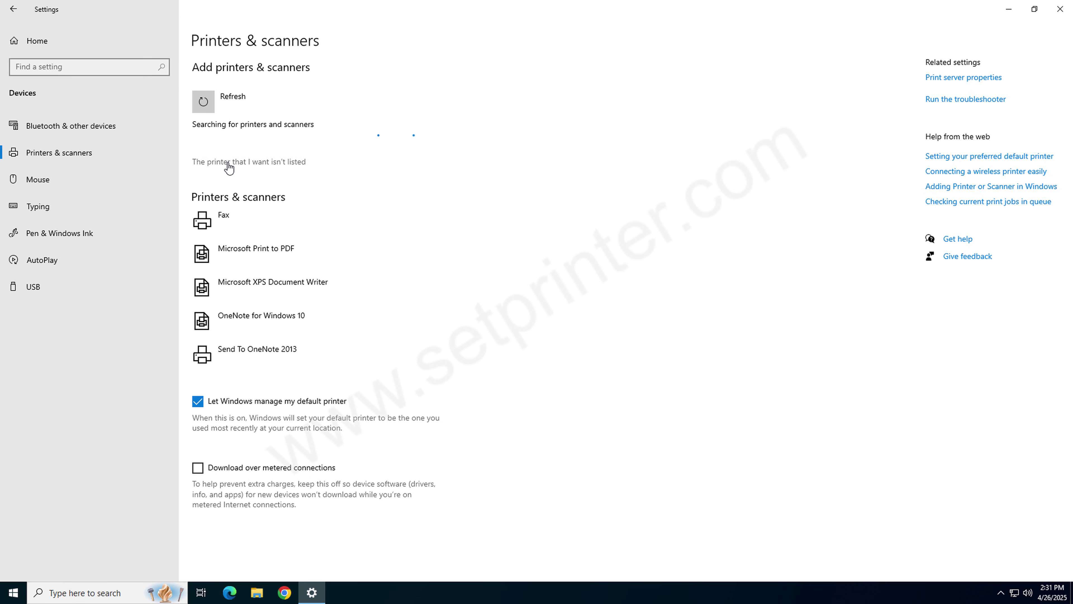
{"action": "left_click", "coordinate": [227, 164]}
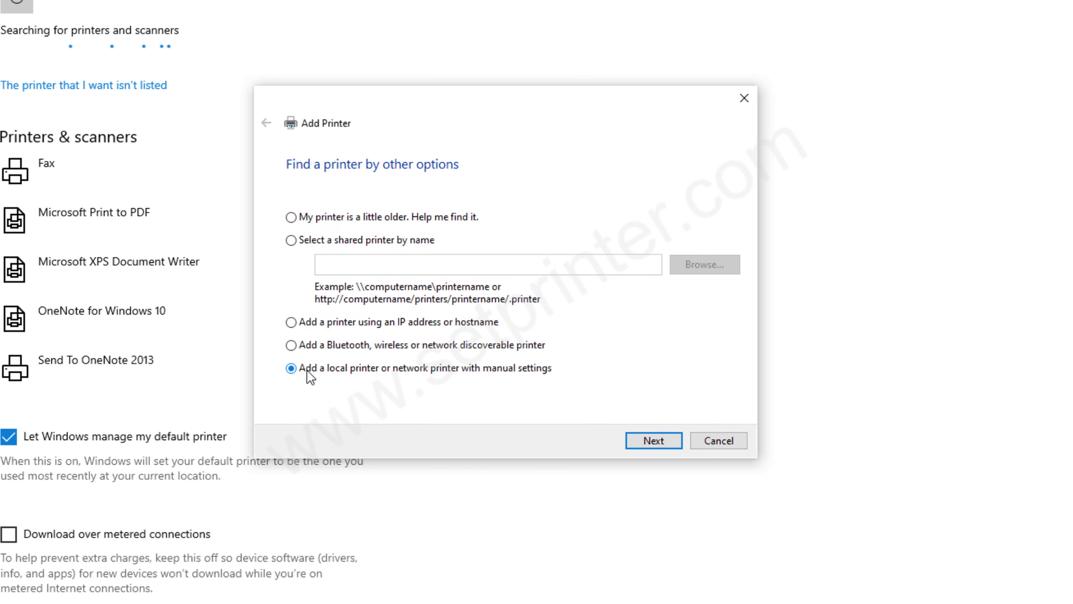
- Proceed with a manually configured local printer on the existing port USB001 (Virtual Printer Port for USB)
{"action": "left_click", "coordinate": [668, 442]}
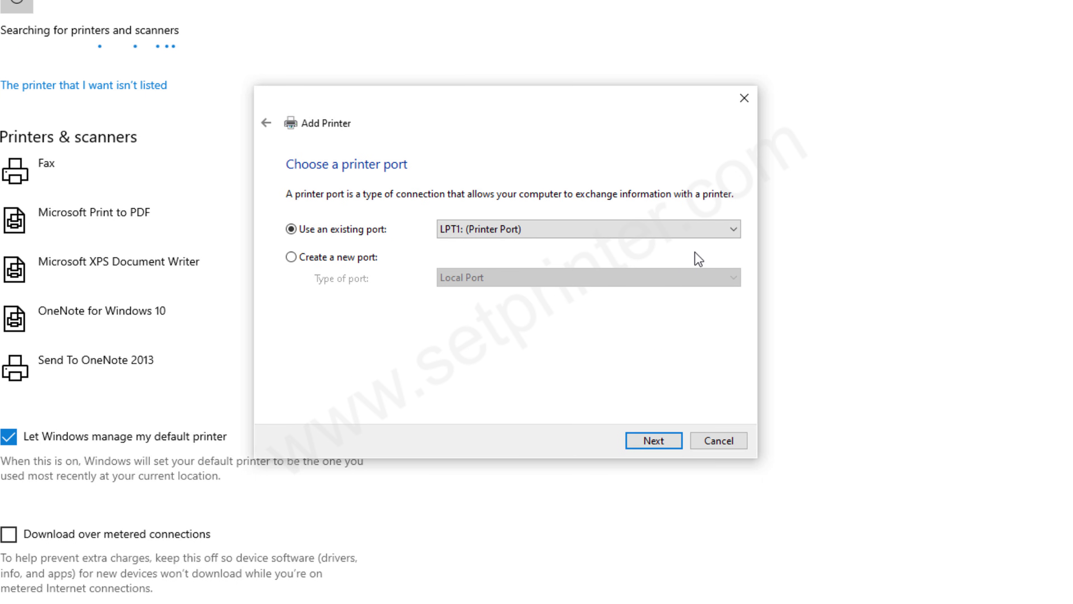
{"action": "left_click", "coordinate": [731, 231]}
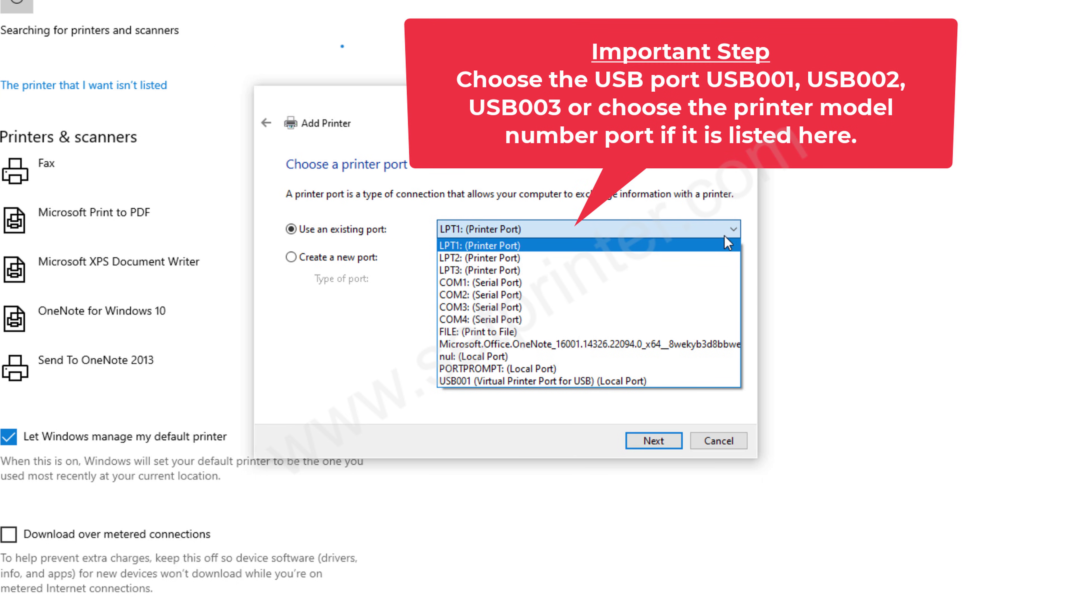
{"action": "left_click", "coordinate": [518, 381]}
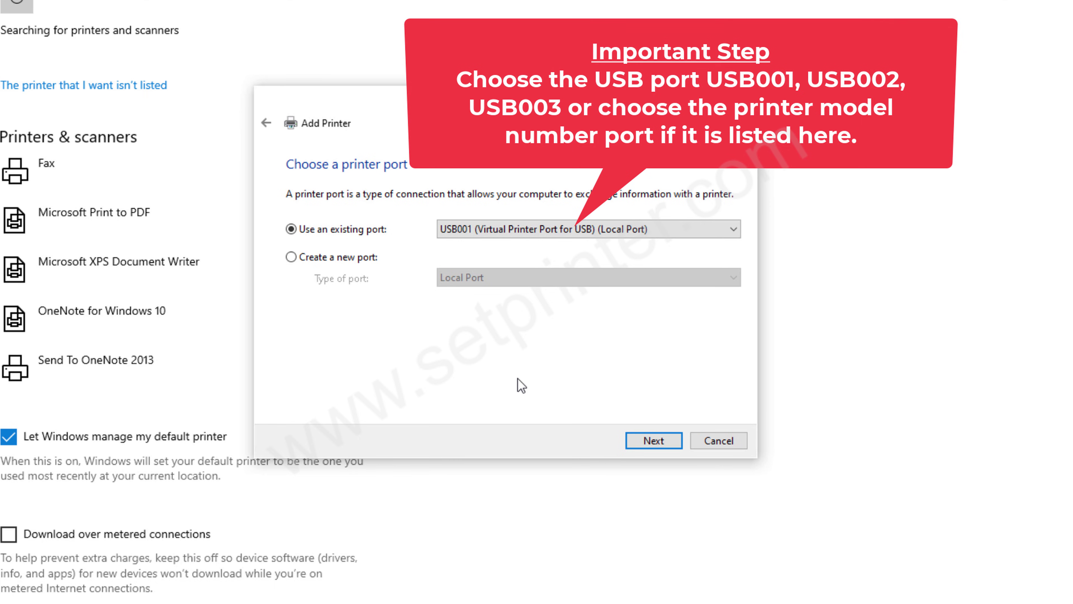
{"action": "left_click", "coordinate": [653, 439]}
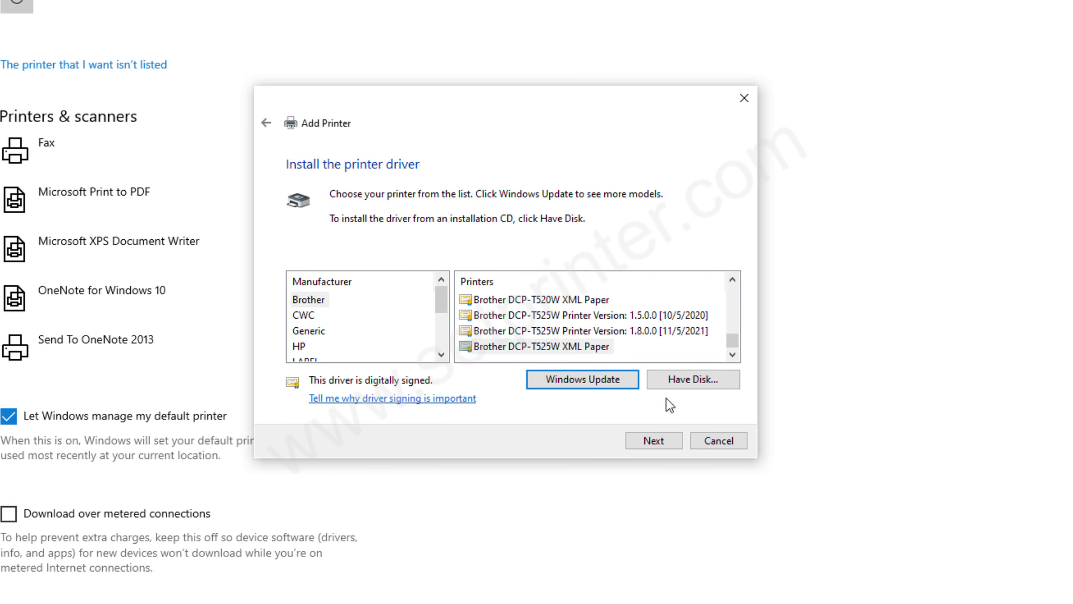
- Load the driver from disk using BRPRI19A.INF in the Printer-Driver folder of the extracted brother-dcp-t525w-basic-inf-driver folder on the Desktop
{"action": "left_click", "coordinate": [688, 381]}
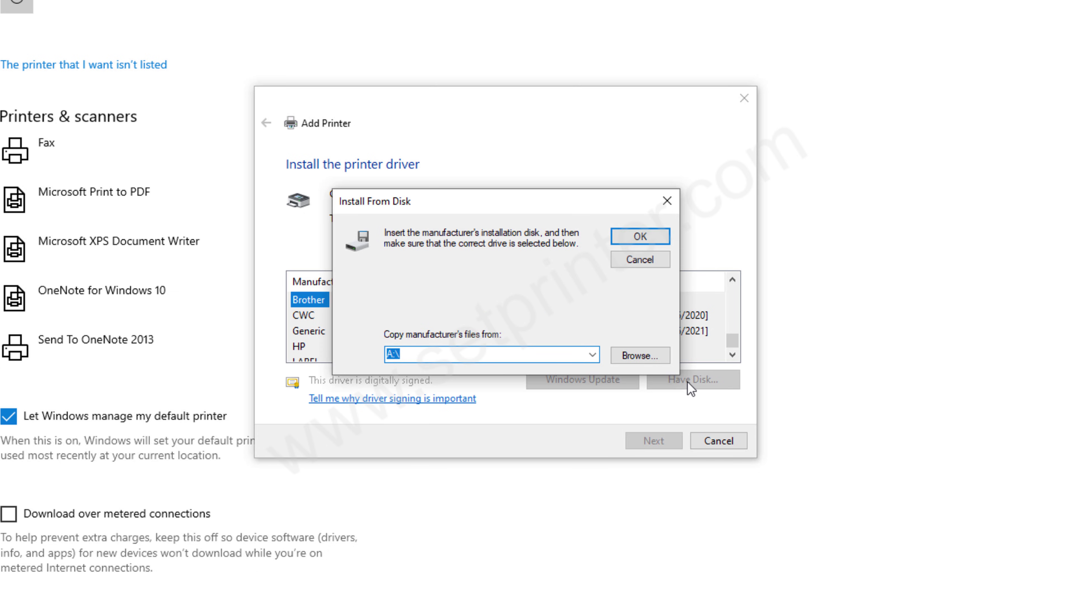
{"action": "left_click", "coordinate": [642, 355]}
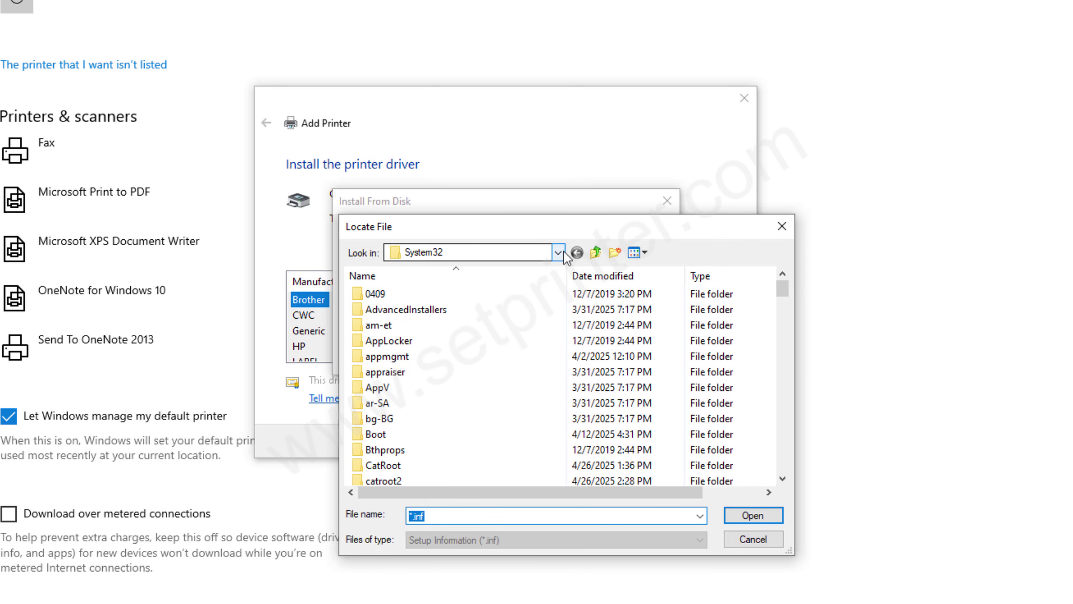
{"action": "left_click", "coordinate": [562, 252]}
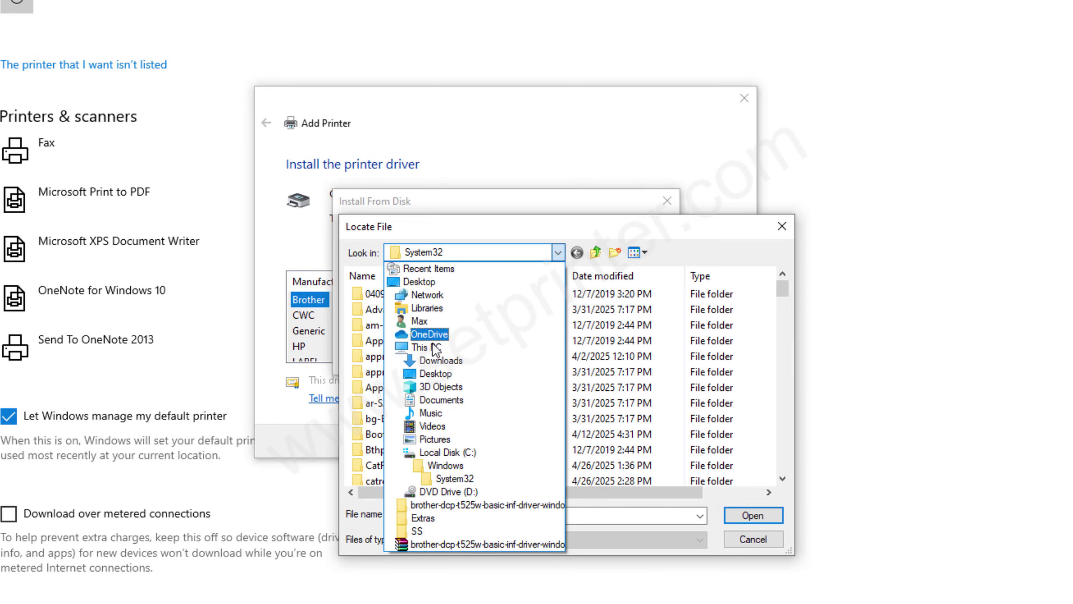
{"action": "left_click", "coordinate": [439, 361]}
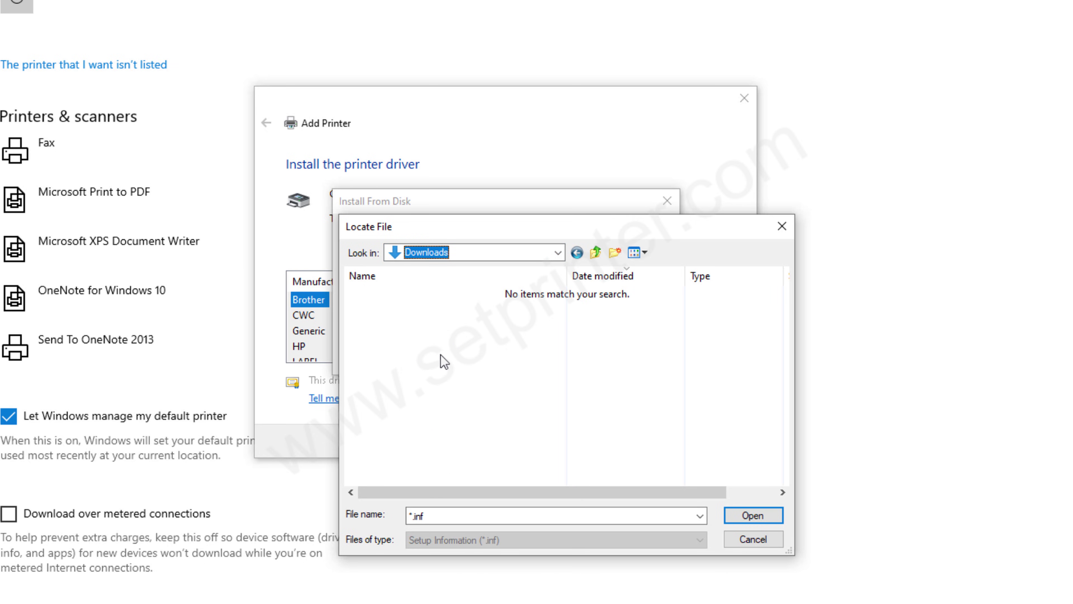
{"action": "left_click", "coordinate": [558, 252]}
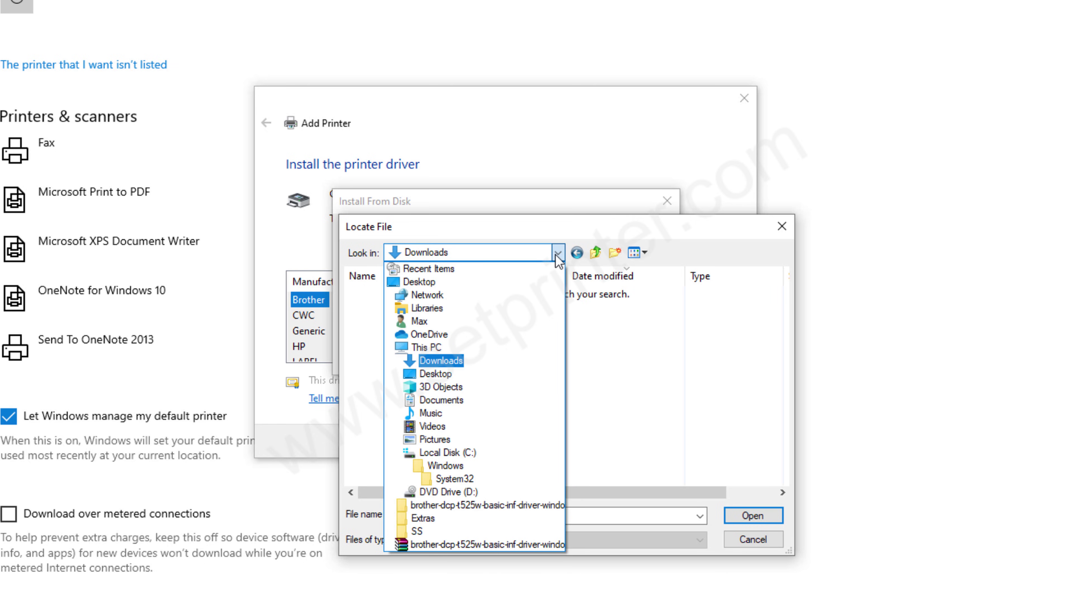
{"action": "left_click", "coordinate": [423, 282]}
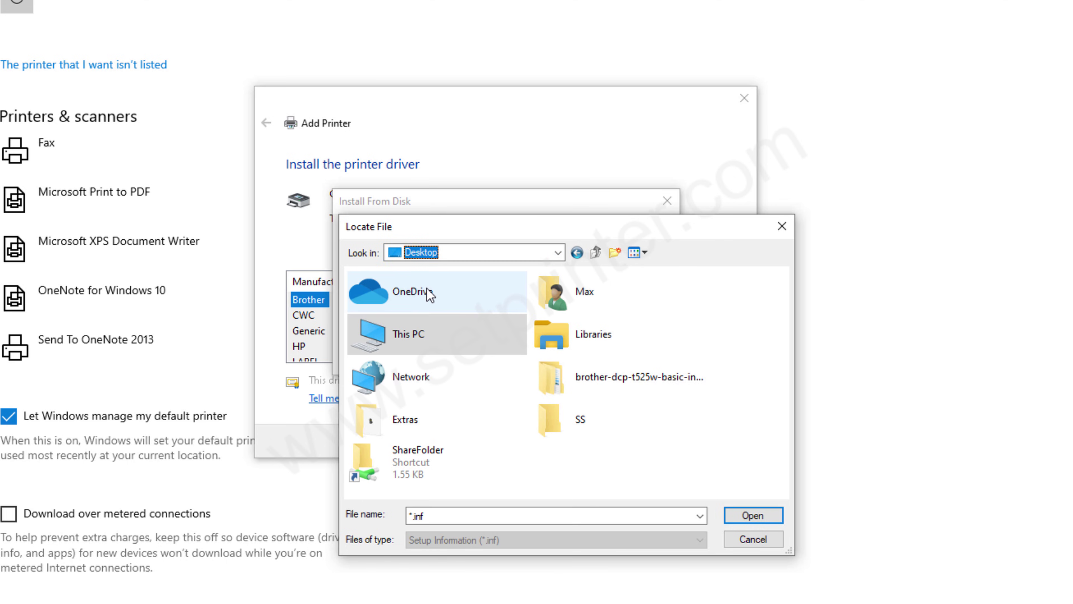
{"action": "double_click", "coordinate": [620, 381]}
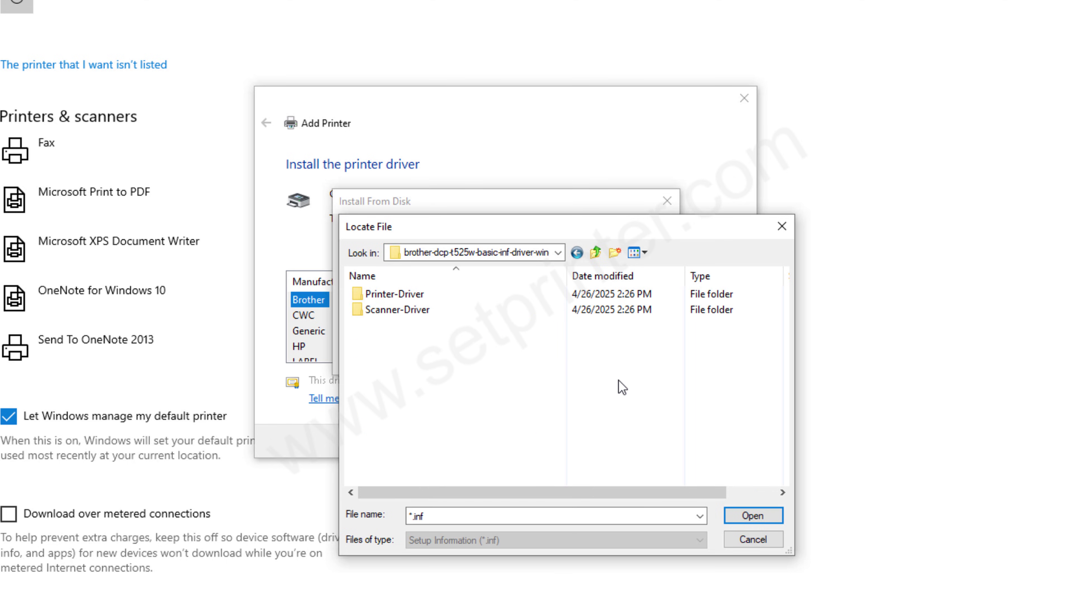
{"action": "double_click", "coordinate": [395, 295]}
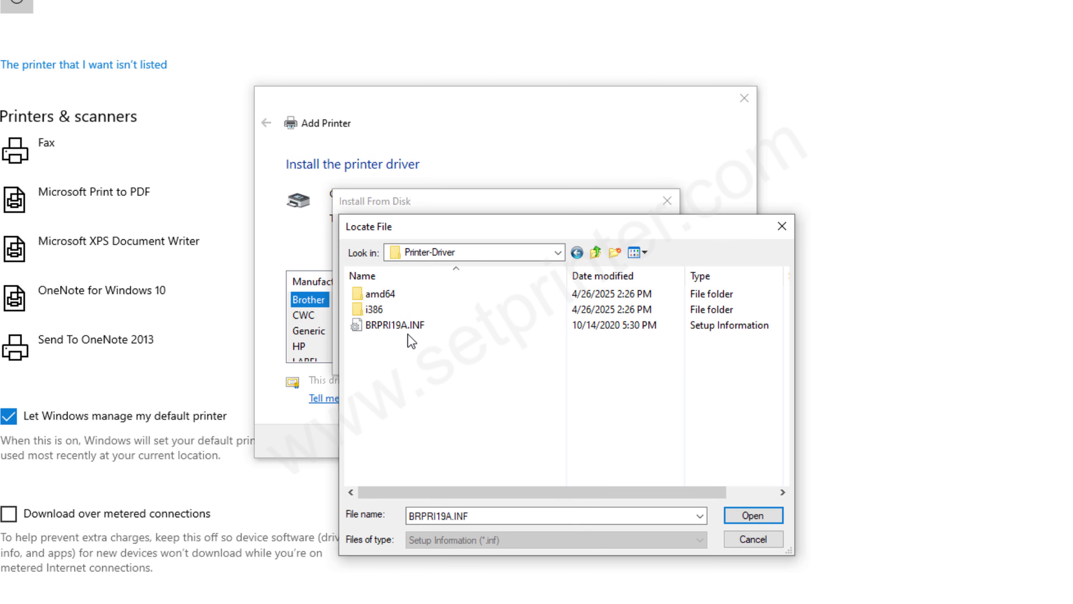
{"action": "left_click", "coordinate": [395, 325]}
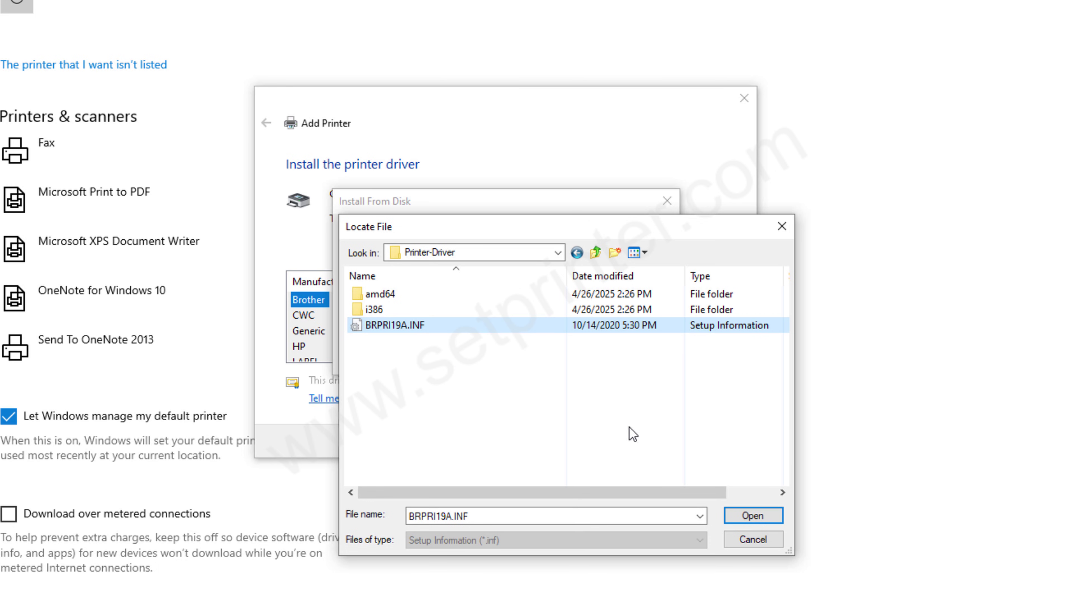
{"action": "left_click", "coordinate": [767, 516]}
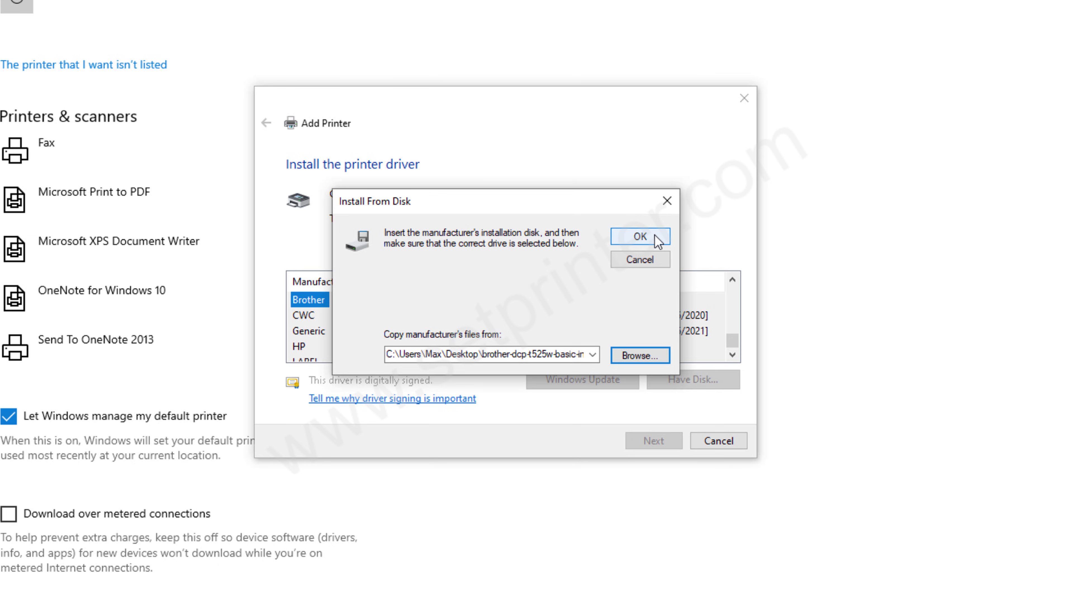
{"action": "left_click", "coordinate": [639, 236]}
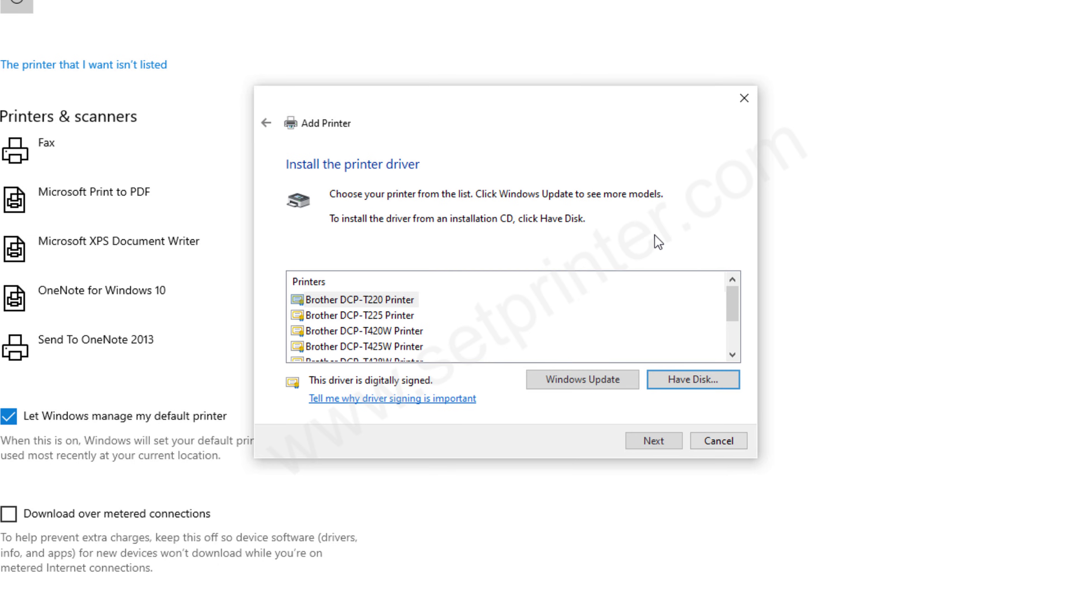
- Install the driver for the Brother DCP-T525W Printer model, keeping the suggested printer name
{"action": "left_click", "coordinate": [732, 355]}
{"action": "left_click", "coordinate": [732, 355]}
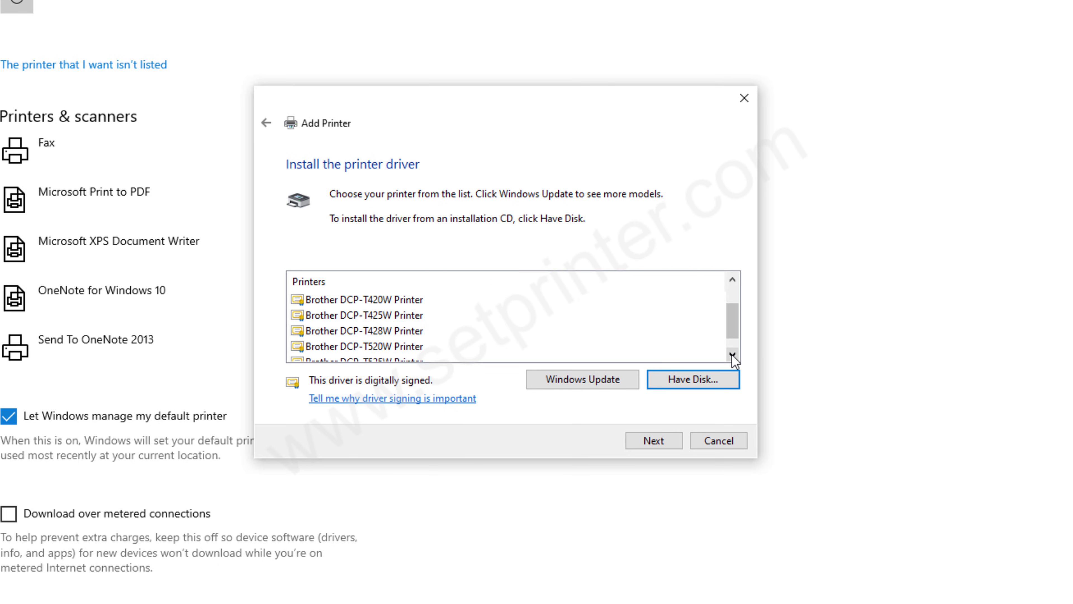
{"action": "left_click", "coordinate": [733, 354]}
{"action": "left_click", "coordinate": [391, 348]}
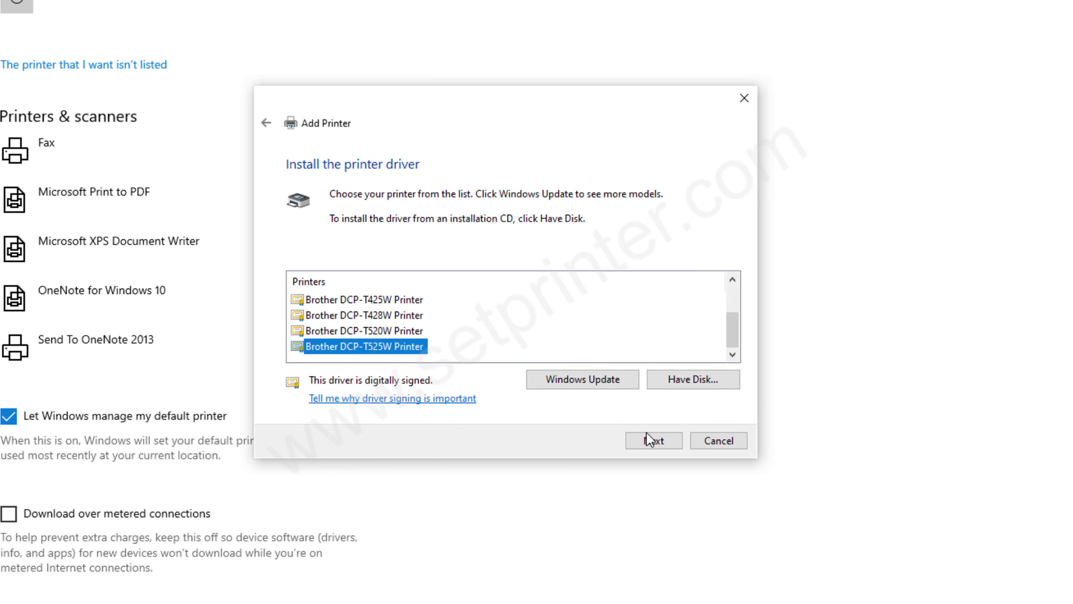
{"action": "left_click", "coordinate": [654, 442]}
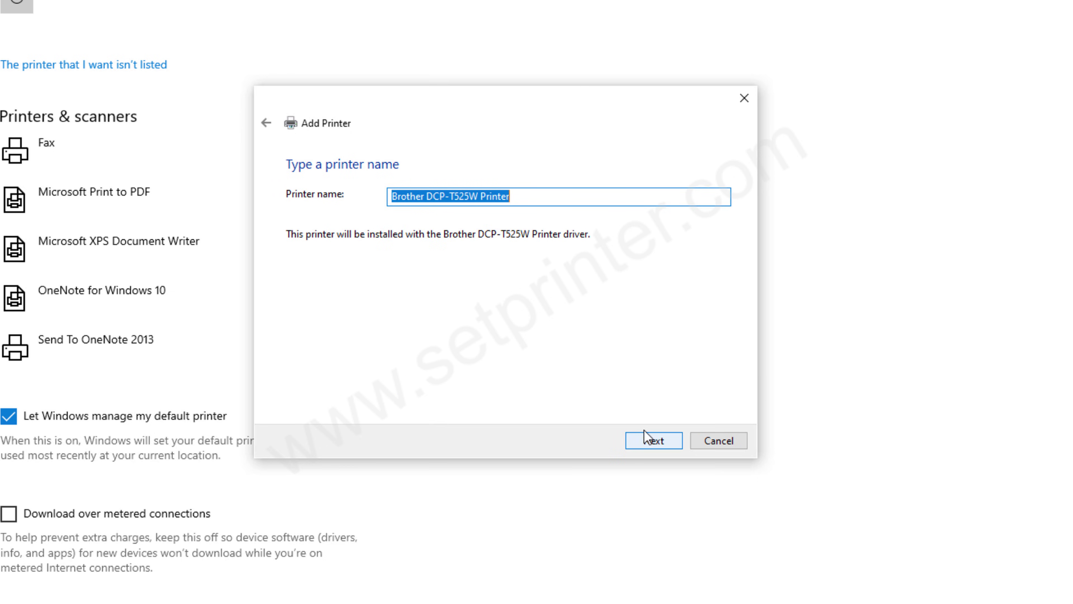
{"action": "left_click", "coordinate": [645, 441]}
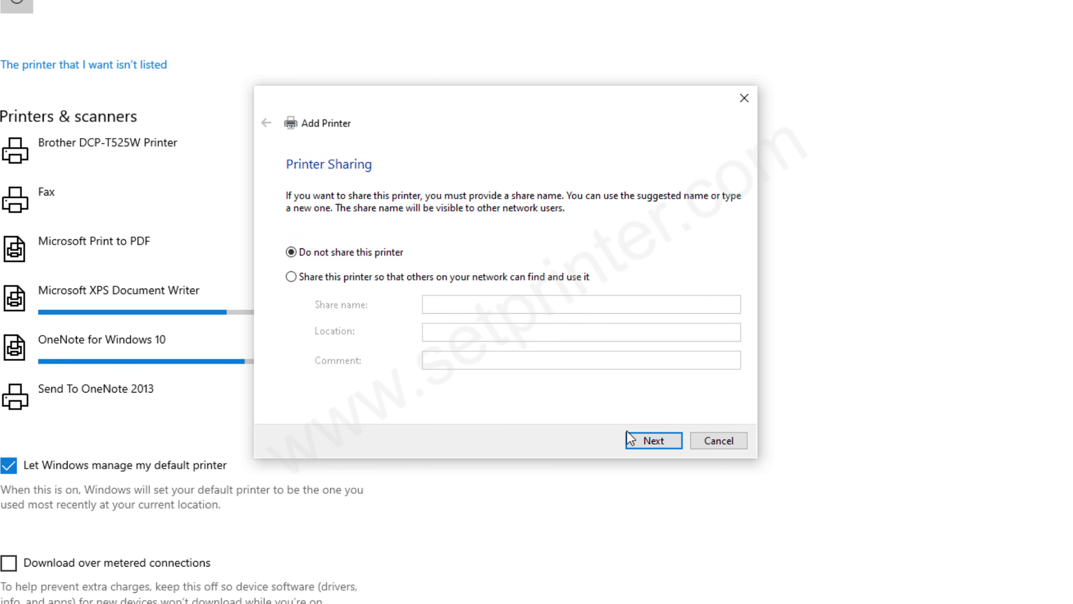
- Finish adding the printer without sharing it and select the Brother DCP-T525W Printer entry among the installed printers
{"action": "left_click", "coordinate": [654, 440]}
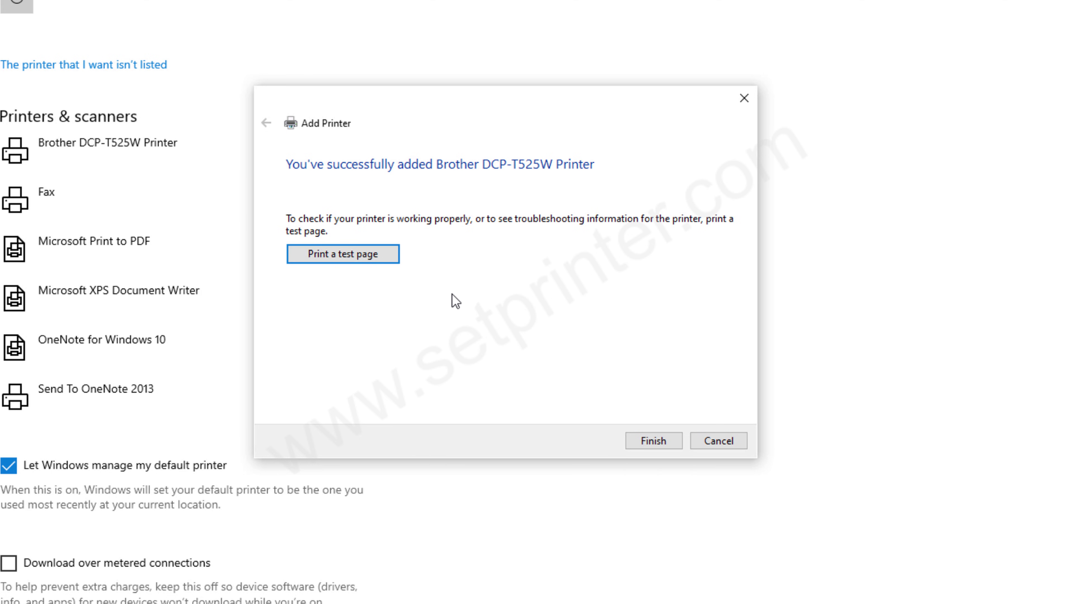
{"action": "left_click", "coordinate": [659, 442]}
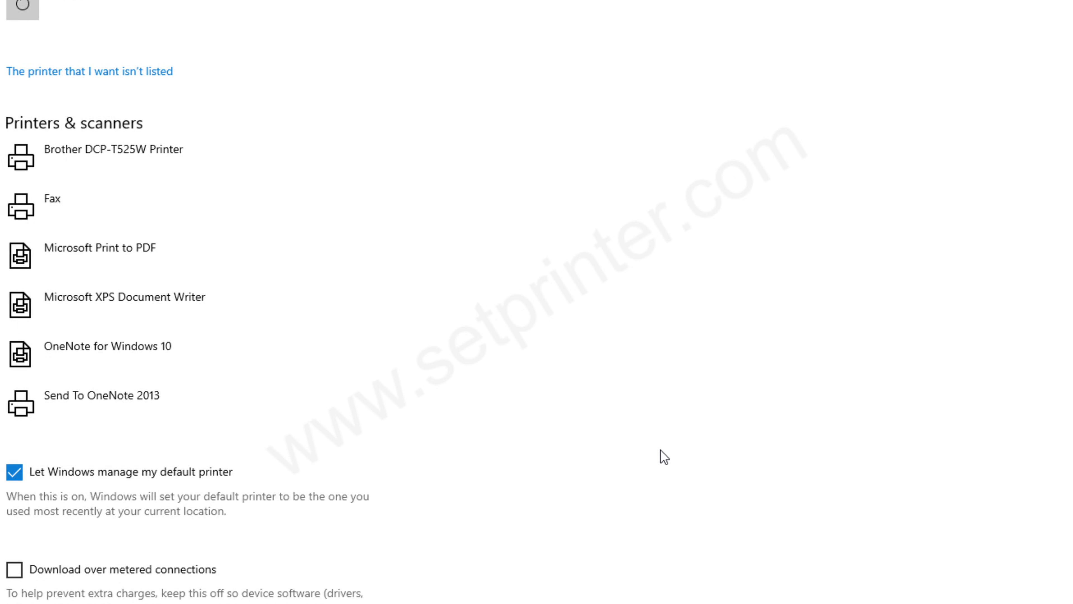
{"action": "left_click", "coordinate": [273, 282]}
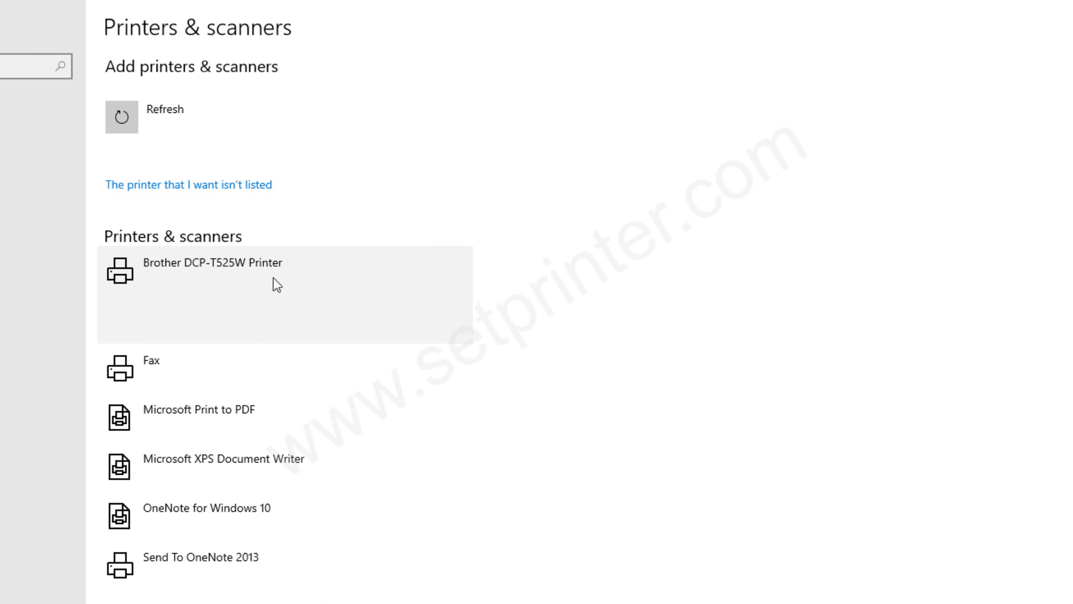